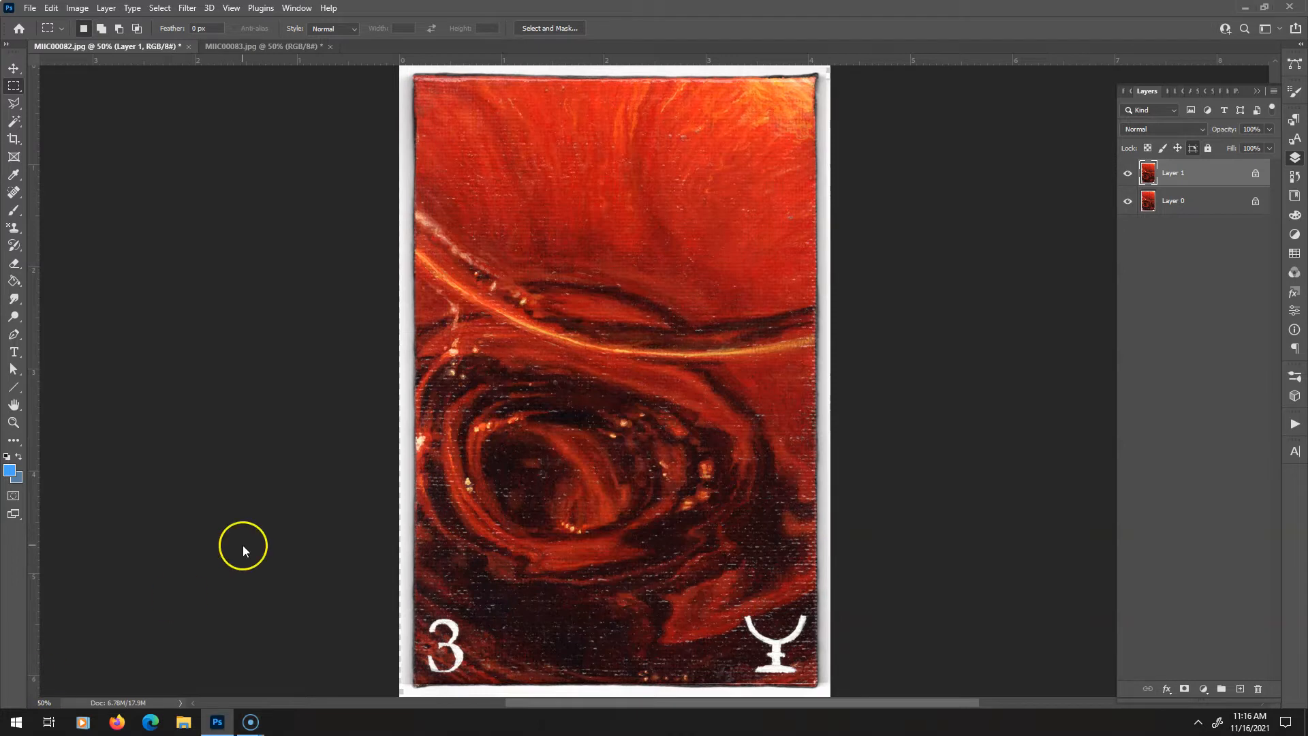
# Examine the white specks and canvas texture across the scanned painting at several magnifications, from the upper area to the bottom edge
pyautogui.hotkey('ctrl', '+')
pyautogui.hotkey('ctrl', '+')
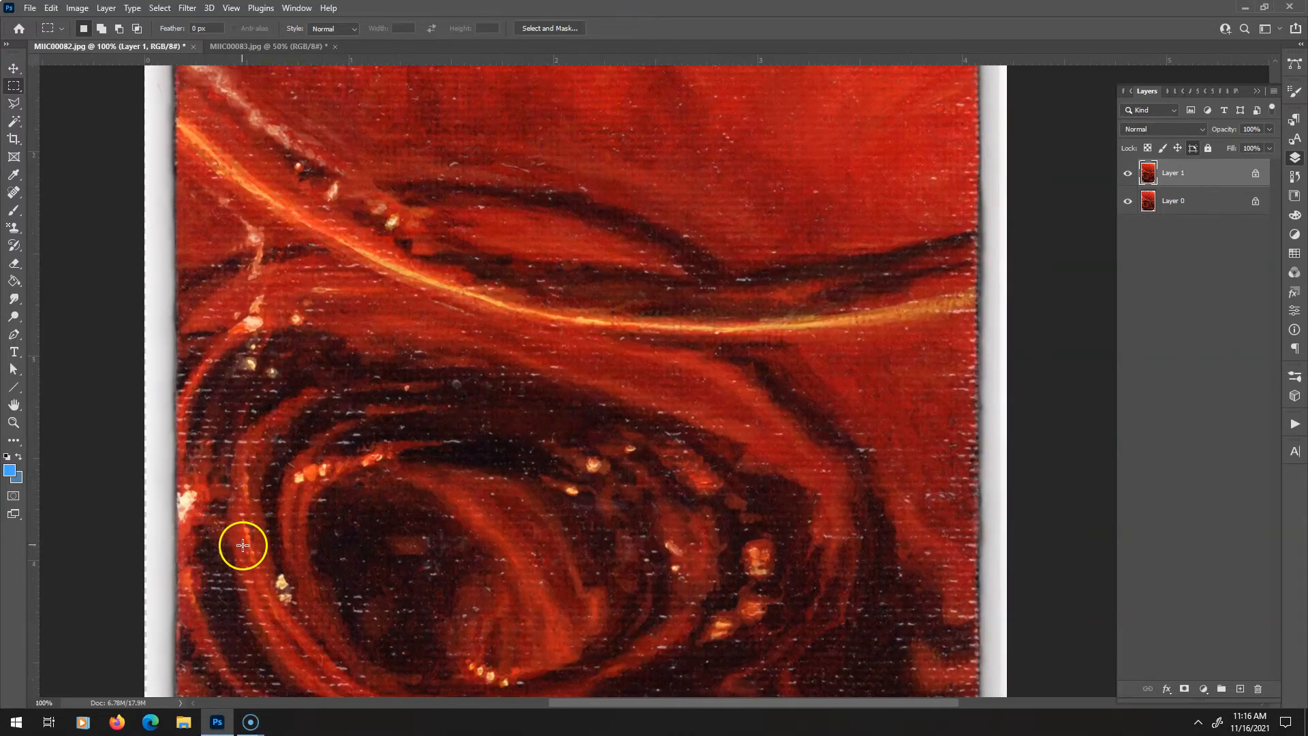
pyautogui.moveTo(575, 429); pyautogui.dragTo(559, 685)
pyautogui.moveTo(570, 587); pyautogui.dragTo(569, 605)
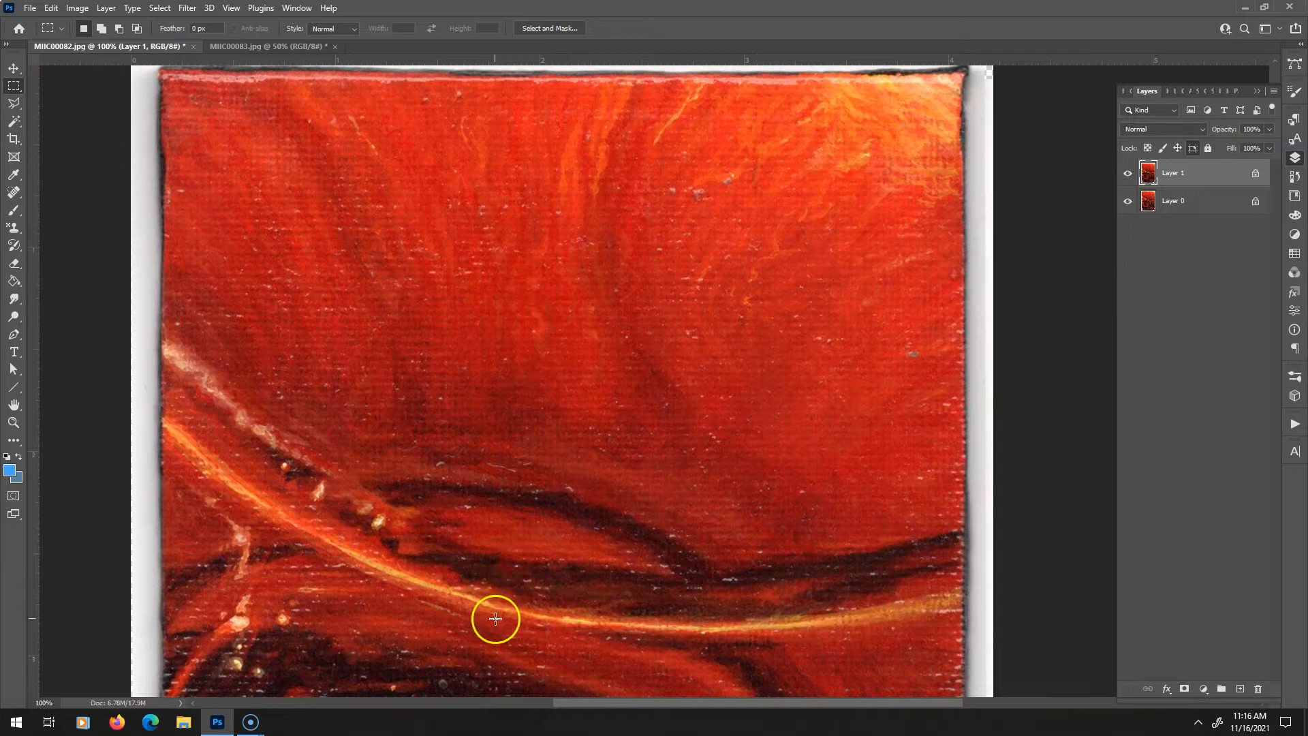
pyautogui.moveTo(495, 619); pyautogui.dragTo(550, 611)
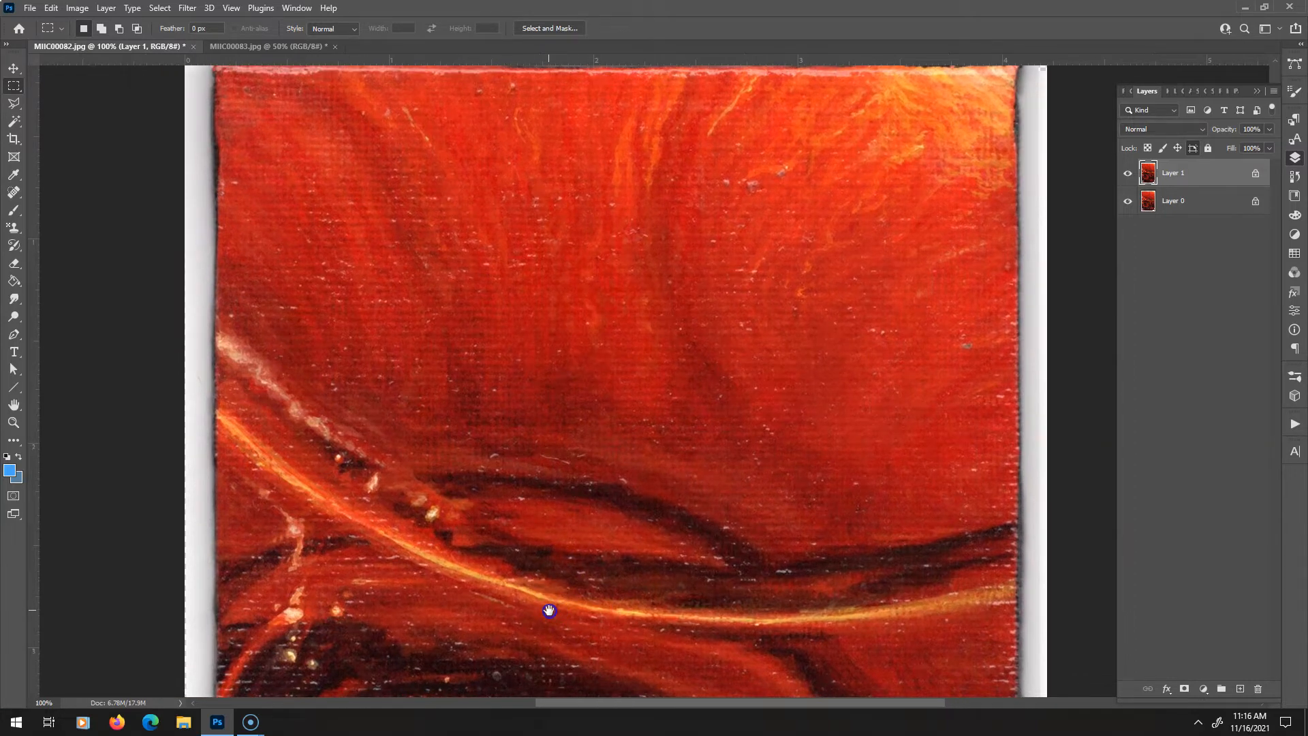
pyautogui.hotkey('ctrl', '+')
pyautogui.hotkey('ctrl', '+')
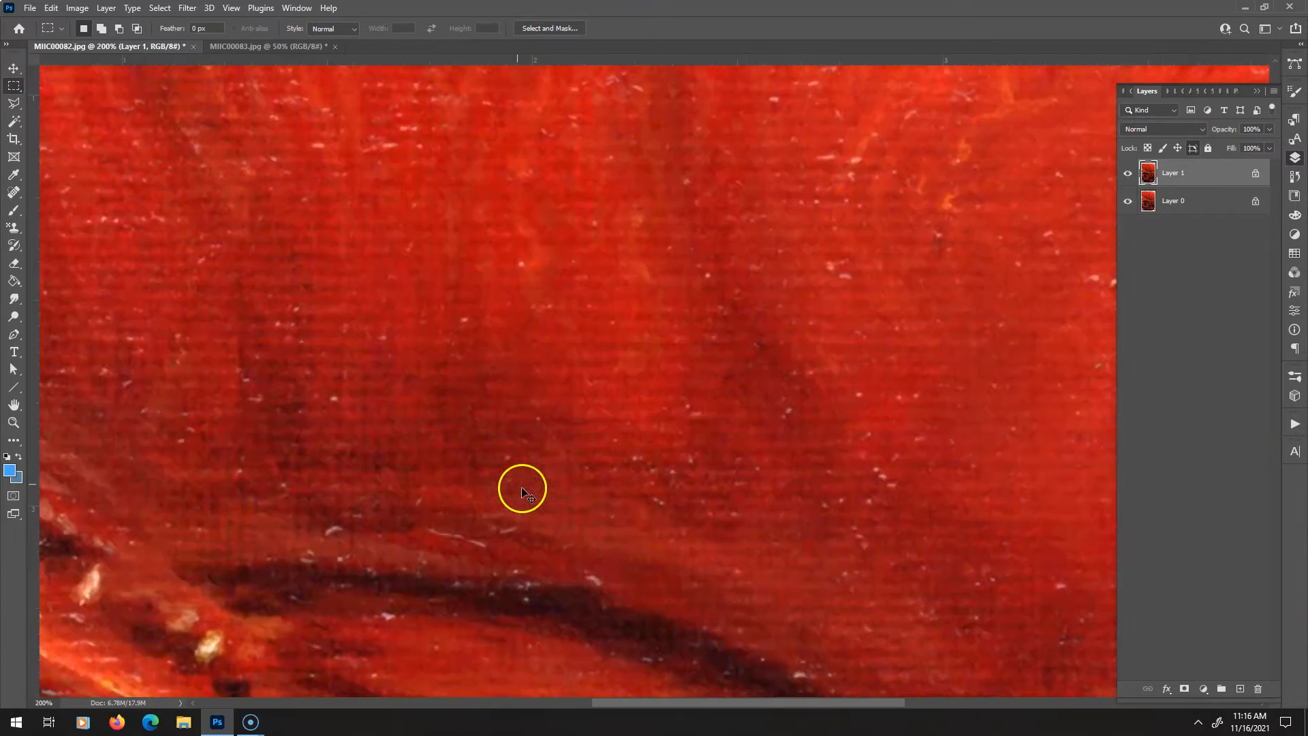
pyautogui.moveTo(458, 468); pyautogui.dragTo(796, 477)
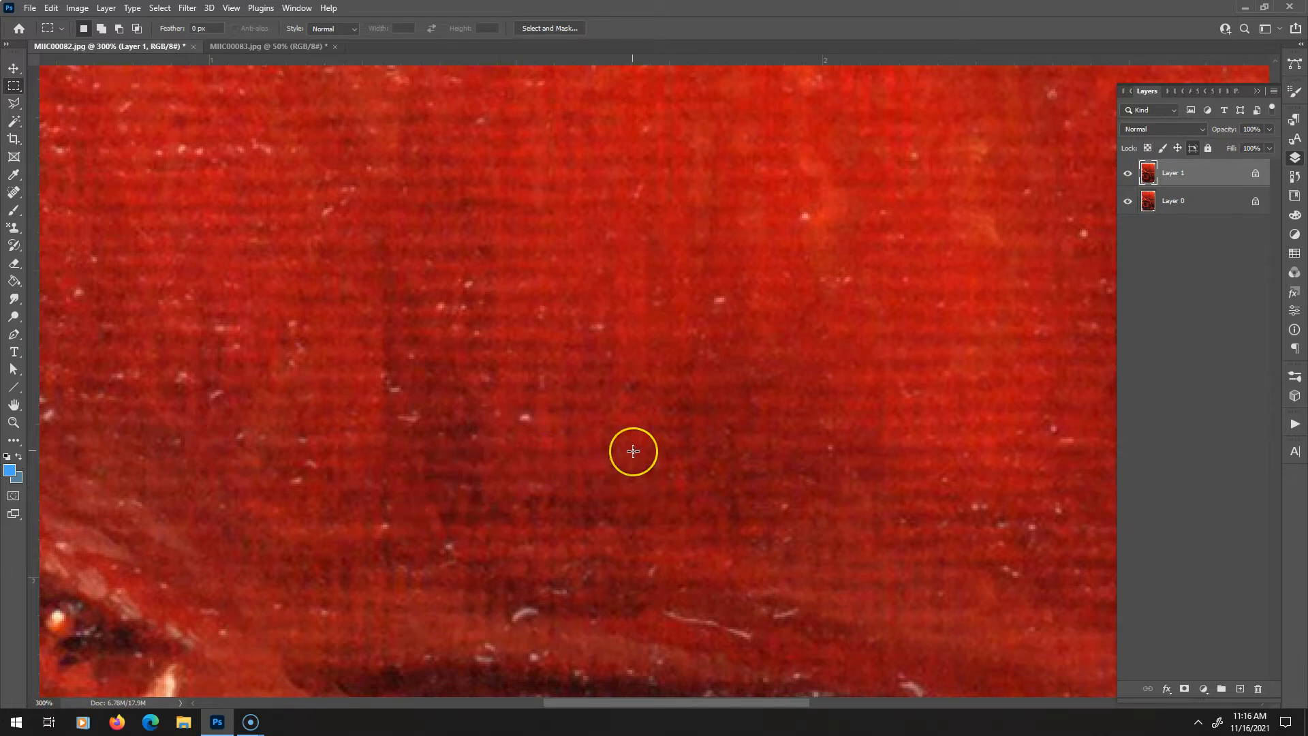
pyautogui.hotkey('ctrl', '-')
pyautogui.hotkey('ctrl', '-')
pyautogui.hotkey('ctrl', '-')
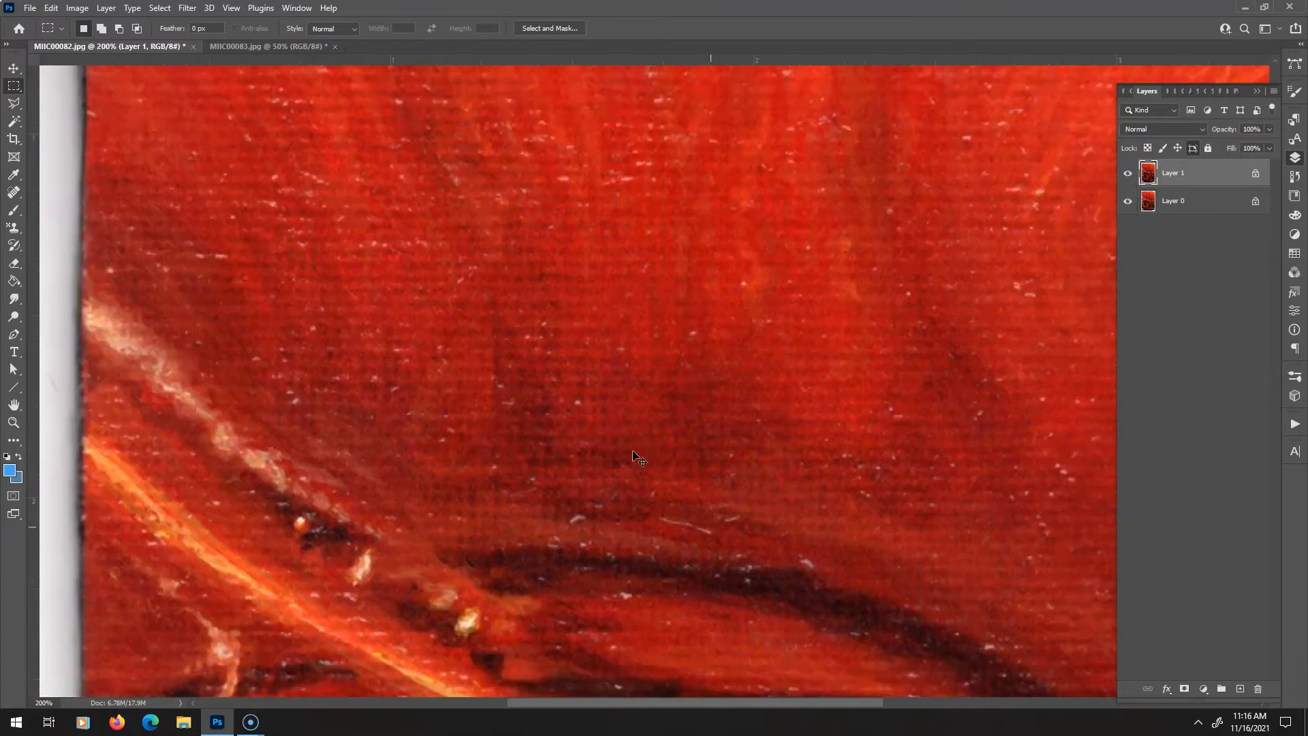
pyautogui.moveTo(633, 450); pyautogui.dragTo(537, 429)
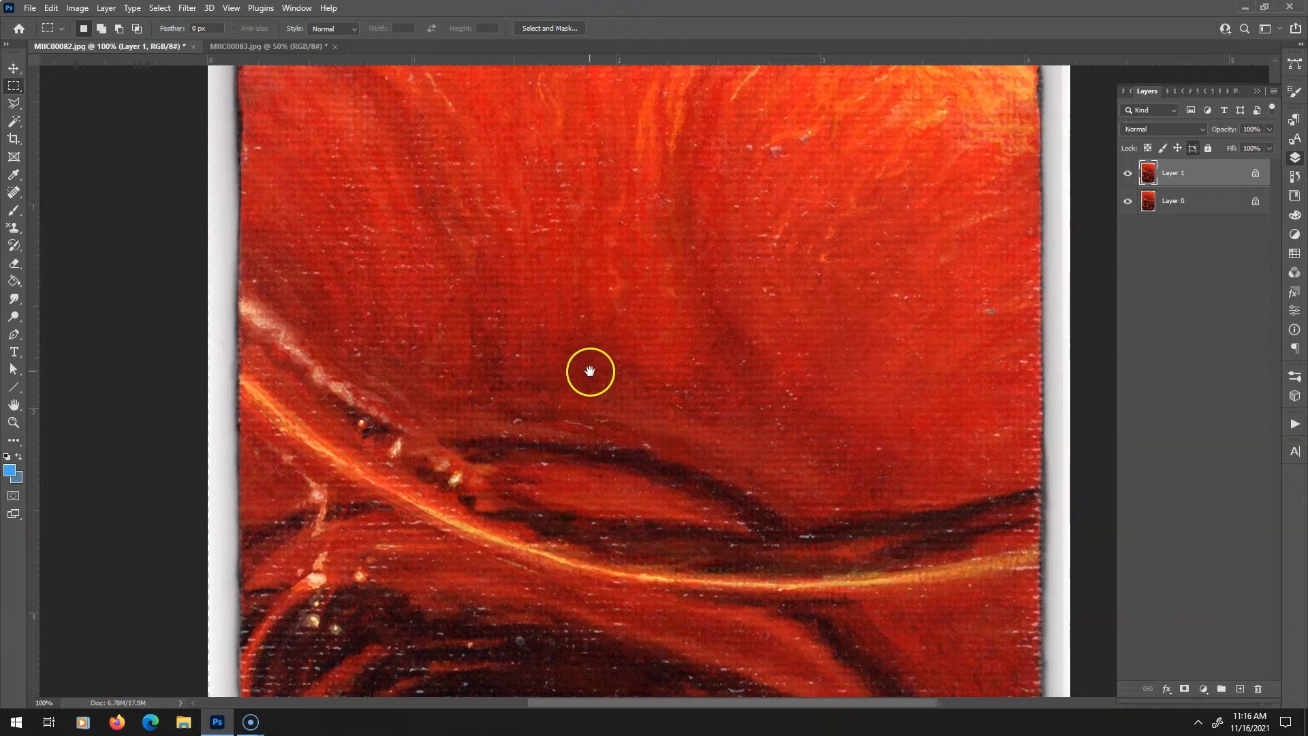
pyautogui.hotkey('ctrl', '-')
pyautogui.hotkey('ctrl', '-')
pyautogui.hotkey('ctrl', '+')
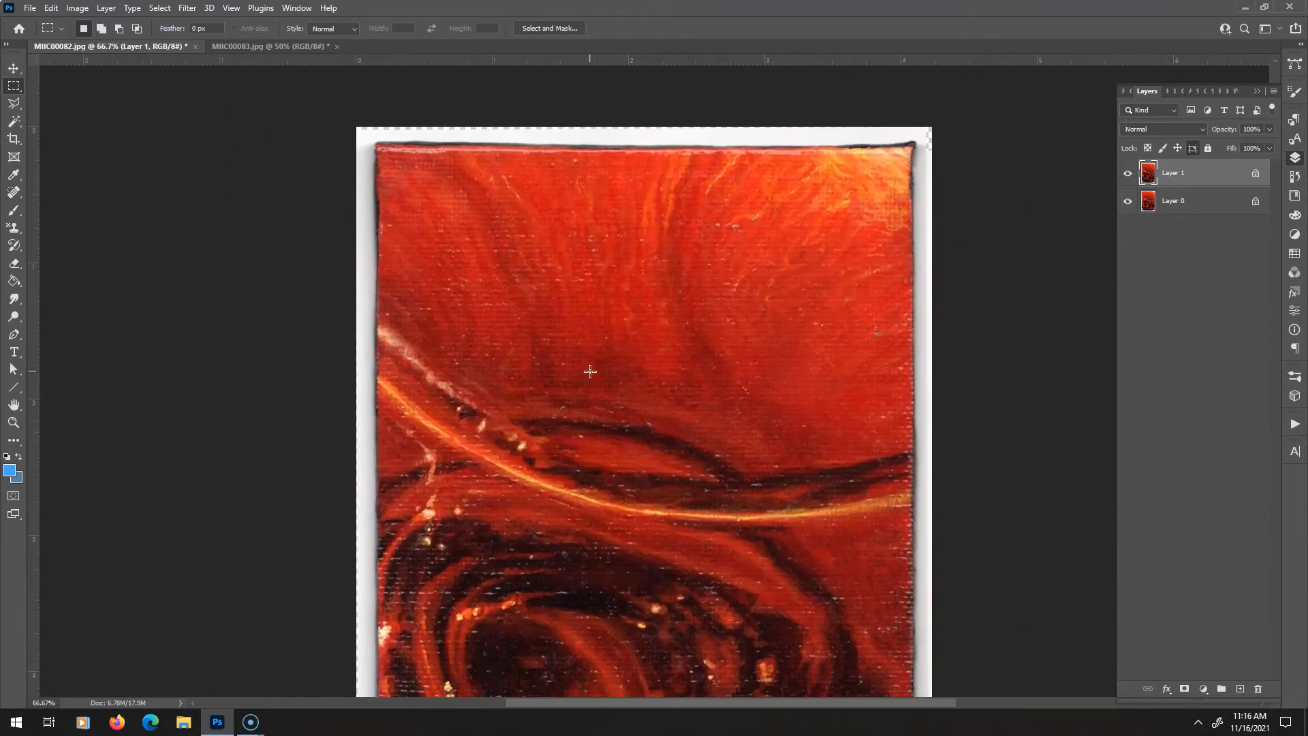
pyautogui.moveTo(555, 382)
pyautogui.mouseDown()
pyautogui.moveTo(497, 213)
pyautogui.moveTo(548, 171)
pyautogui.mouseUp()
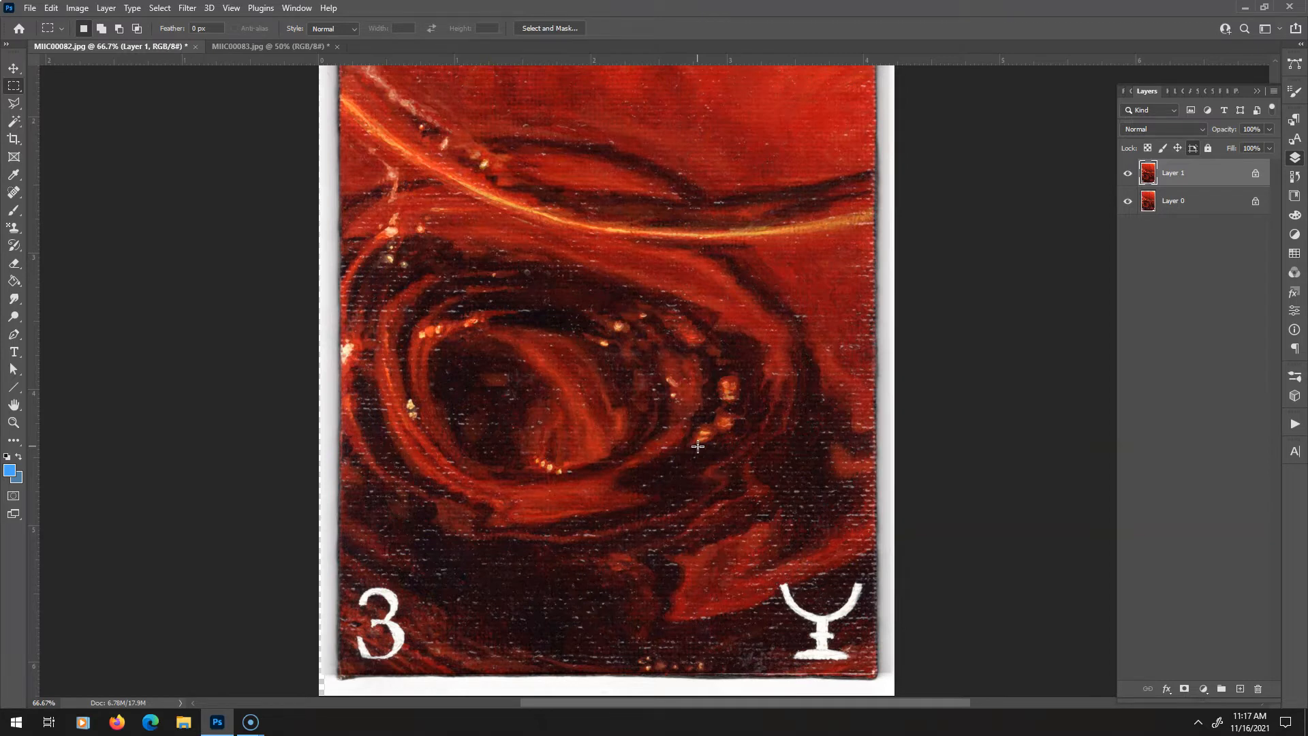
# Hide and show Layer 1 repeatedly to compare its specks with those of Layer 0
pyautogui.click(1129, 174)
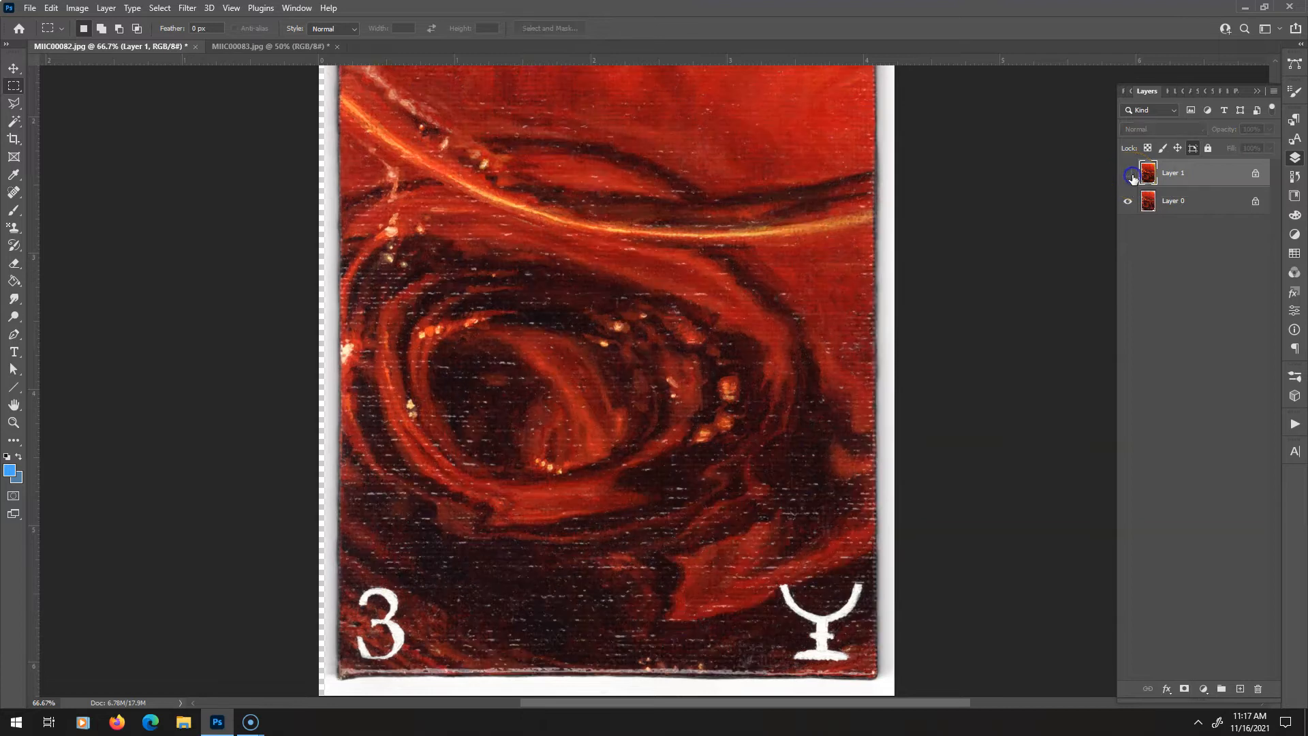
pyautogui.click(1129, 175)
pyautogui.click(1129, 174)
pyautogui.click(1129, 175)
pyautogui.click(1130, 176)
pyautogui.click(1128, 173)
# Try Layer 1 at 59% opacity, inspect the blended specks across the painting, and restore the opacity to 100%
pyautogui.click(1270, 128)
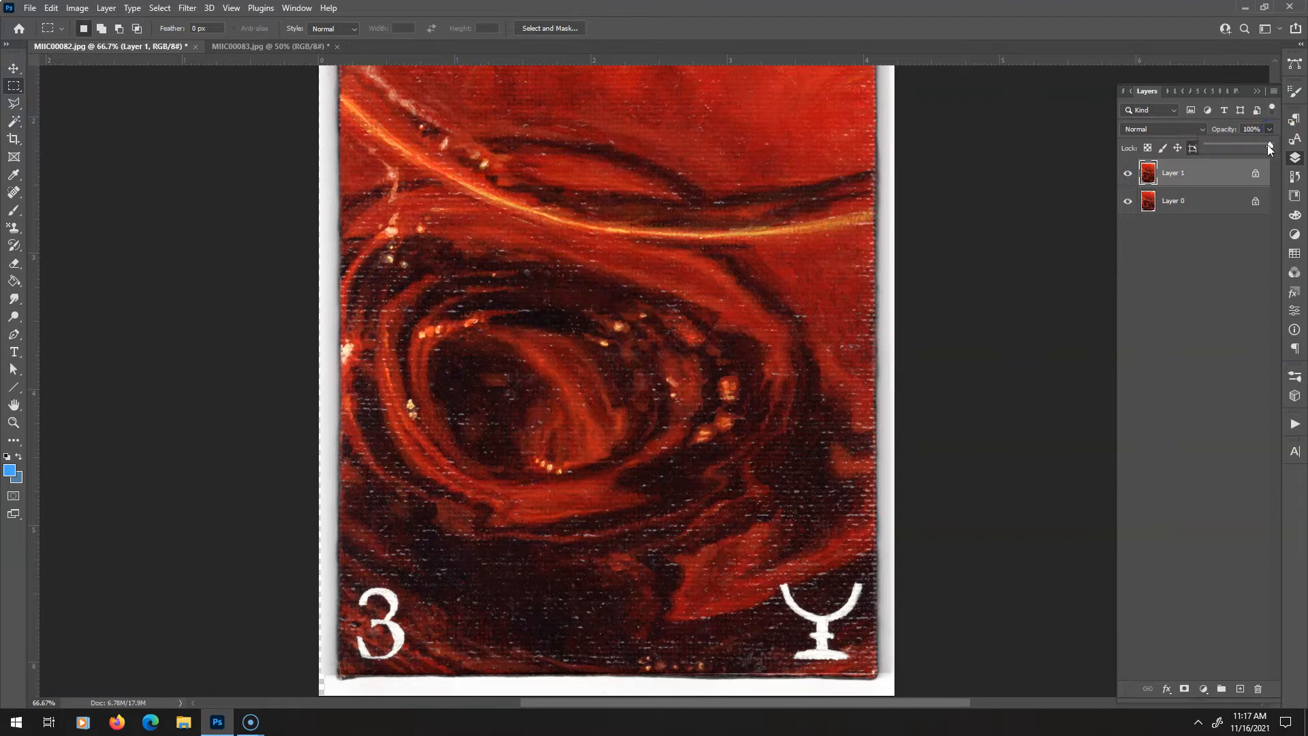
pyautogui.moveTo(1268, 145); pyautogui.dragTo(1237, 140)
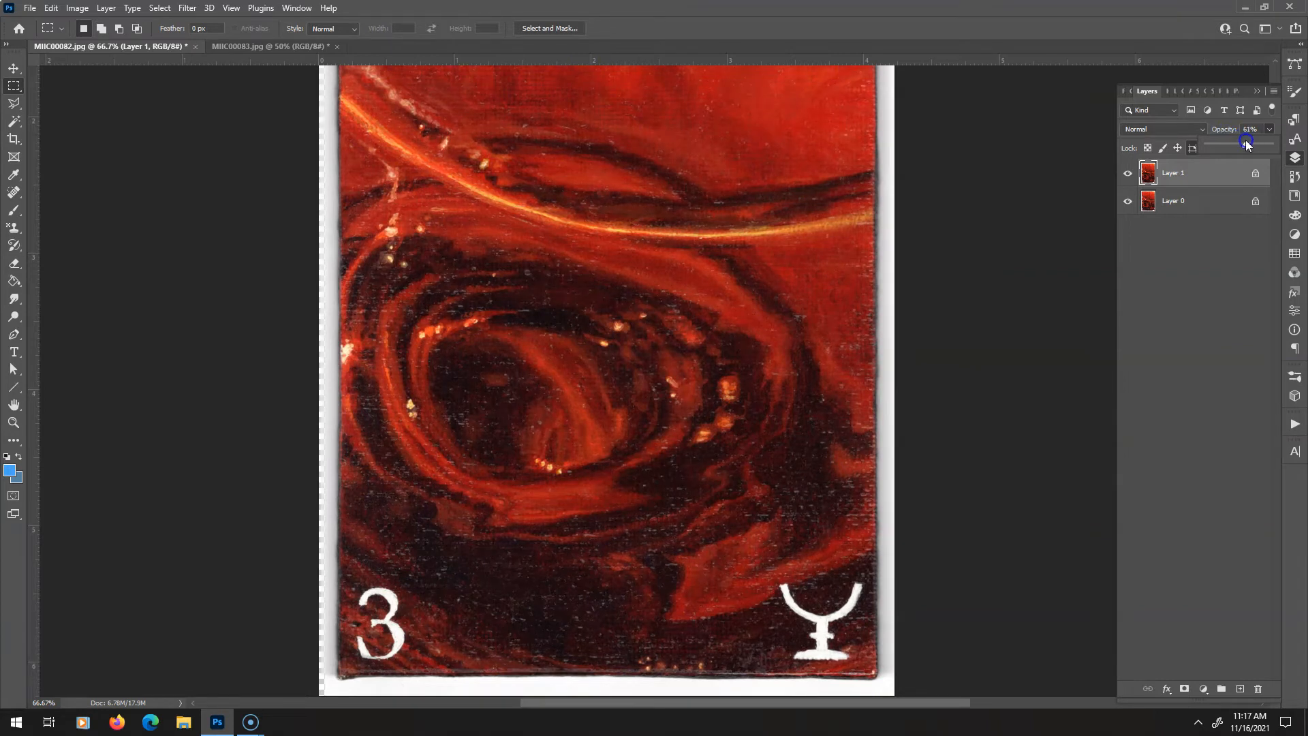
pyautogui.moveTo(1254, 147); pyautogui.dragTo(1247, 147)
pyautogui.scroll(2, 783, 378)
pyautogui.scroll(-3, 783, 386)
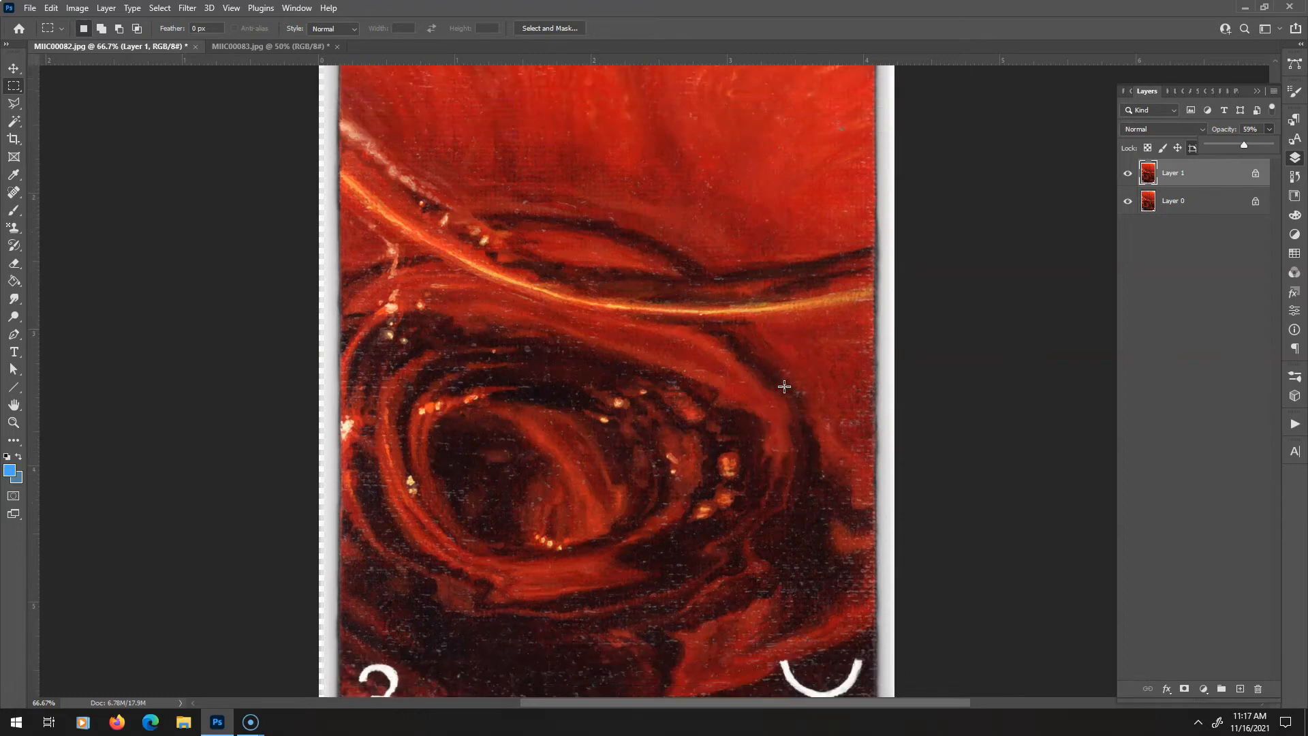
pyautogui.scroll(2, 783, 392)
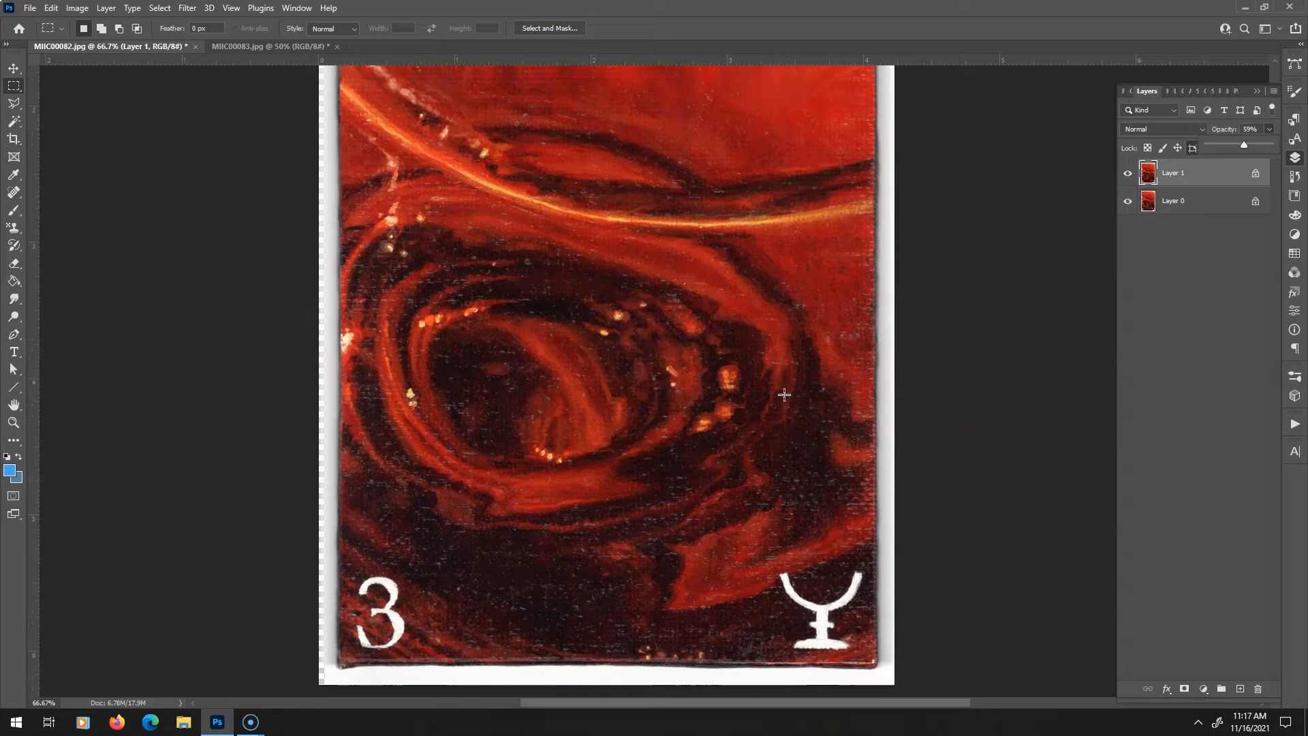
pyautogui.scroll(3, 784, 395)
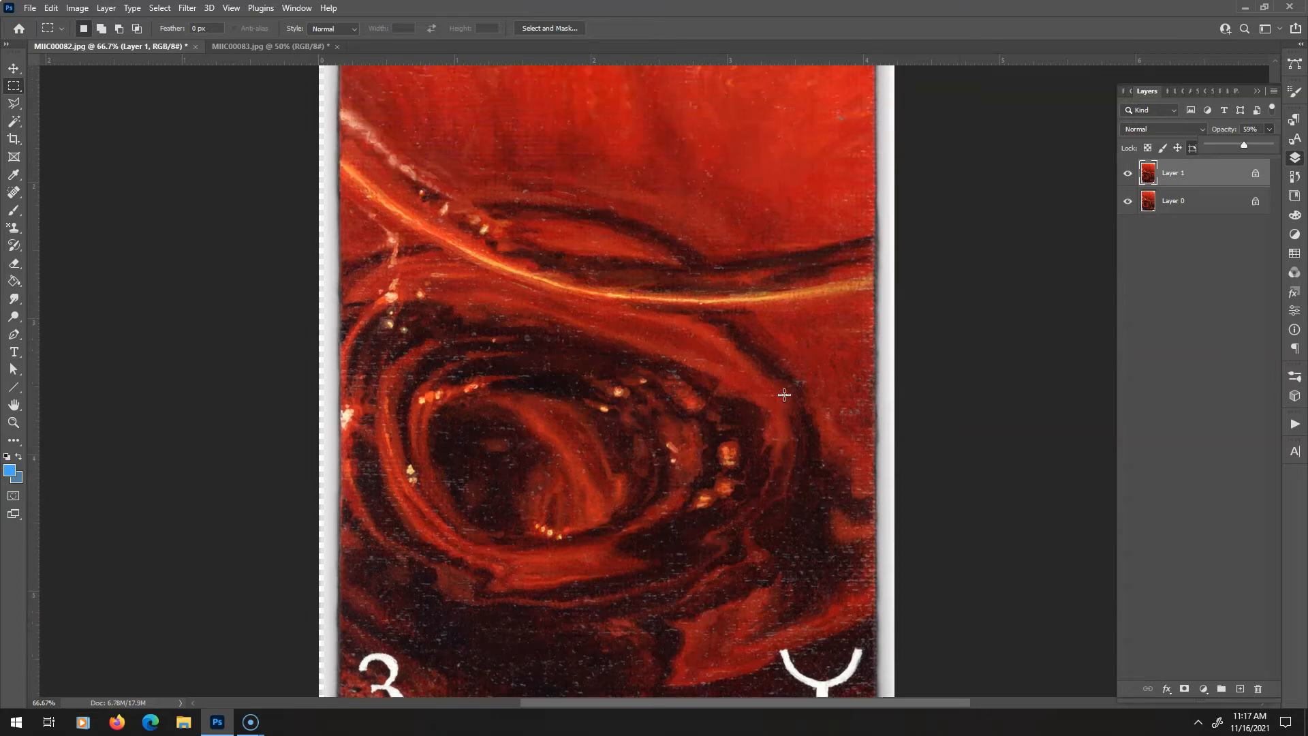
pyautogui.scroll(-1, 782, 398)
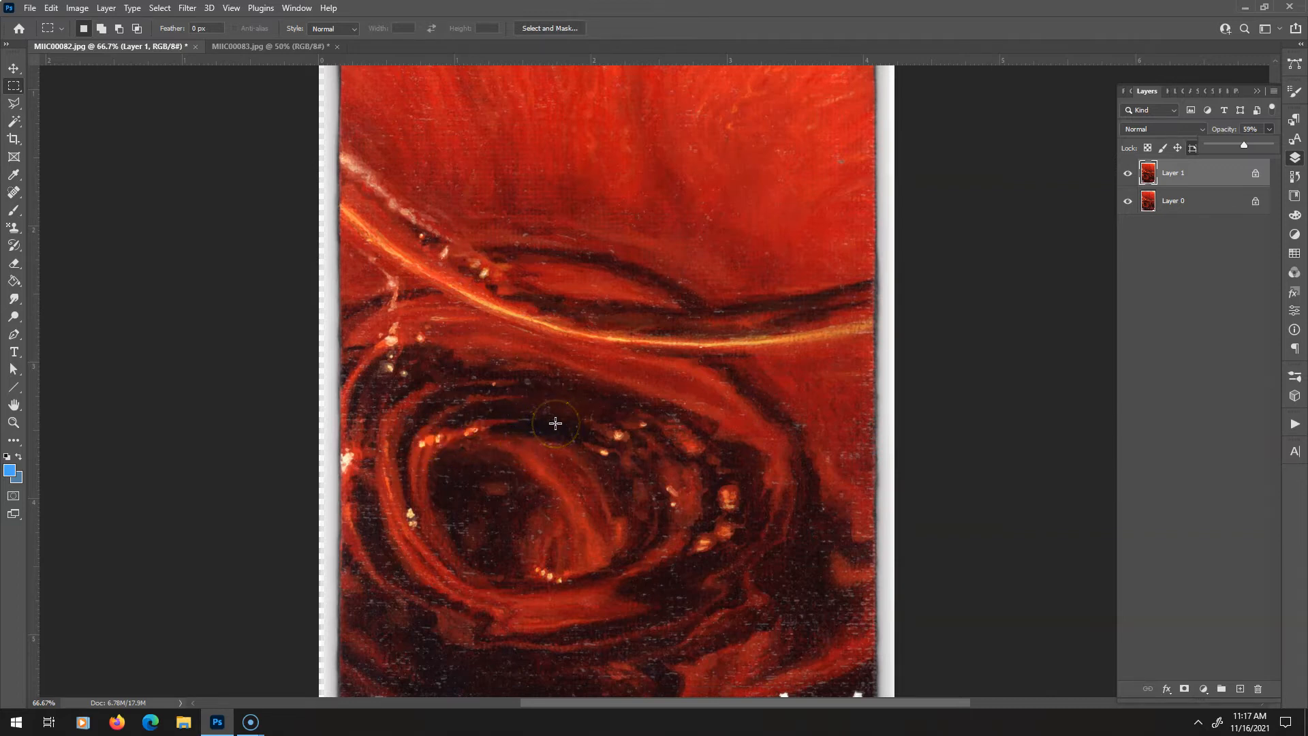
pyautogui.moveTo(1245, 145); pyautogui.dragTo(1298, 150)
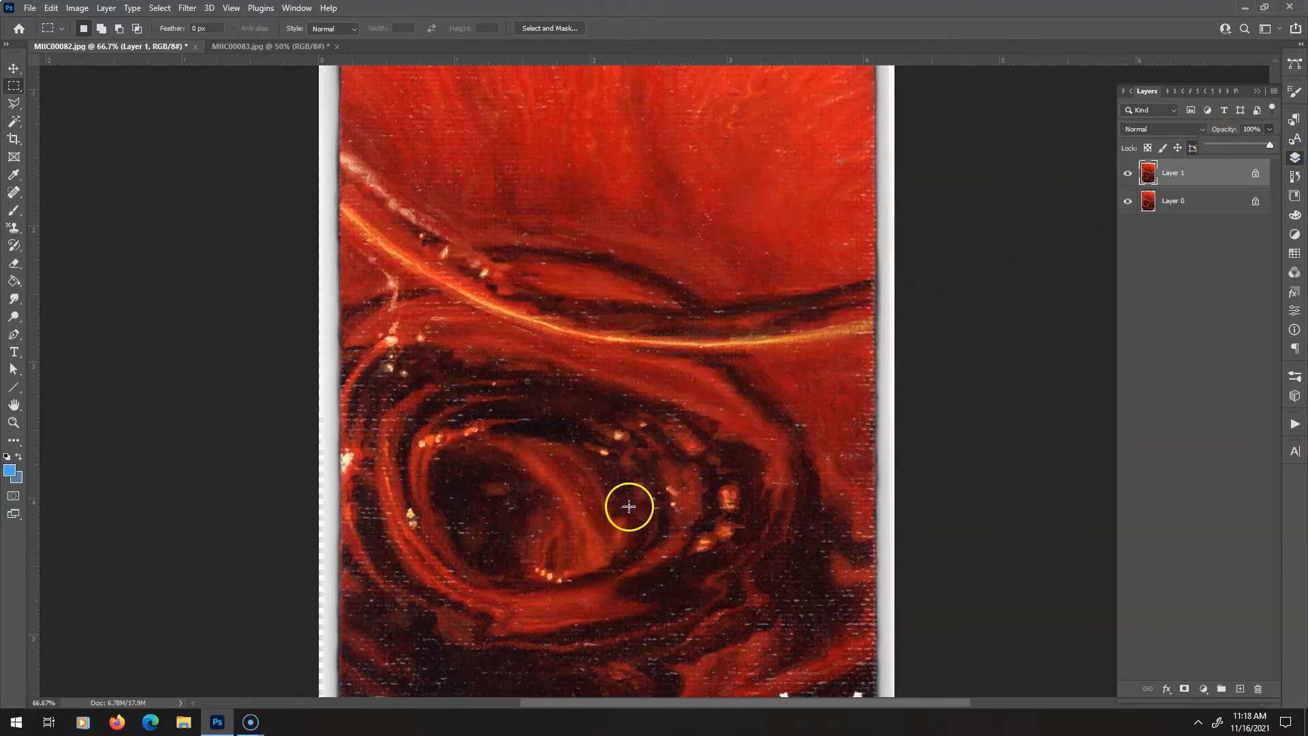
# Set Layer 1's blend mode to Darken
pyautogui.press('space')
pyautogui.moveTo(538, 579); pyautogui.dragTo(537, 647)
pyautogui.moveTo(561, 391); pyautogui.dragTo(530, 226)
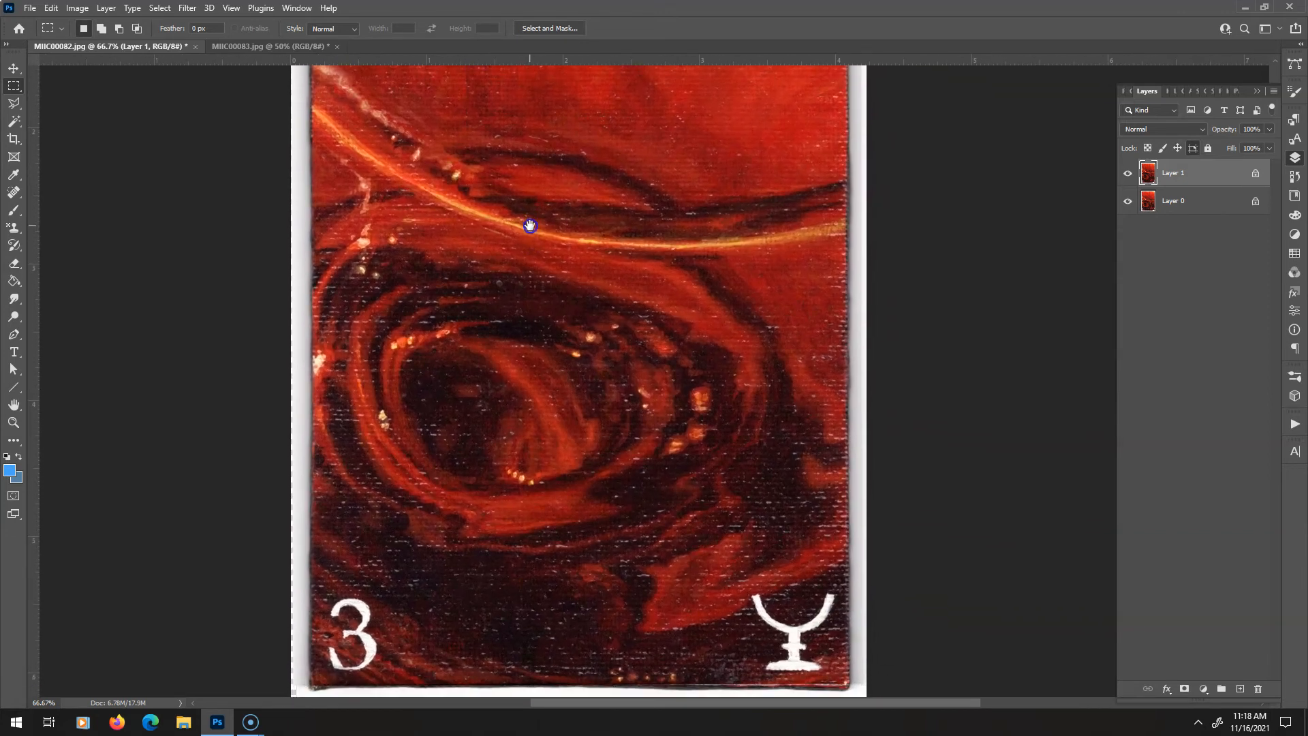
pyautogui.click(1138, 129)
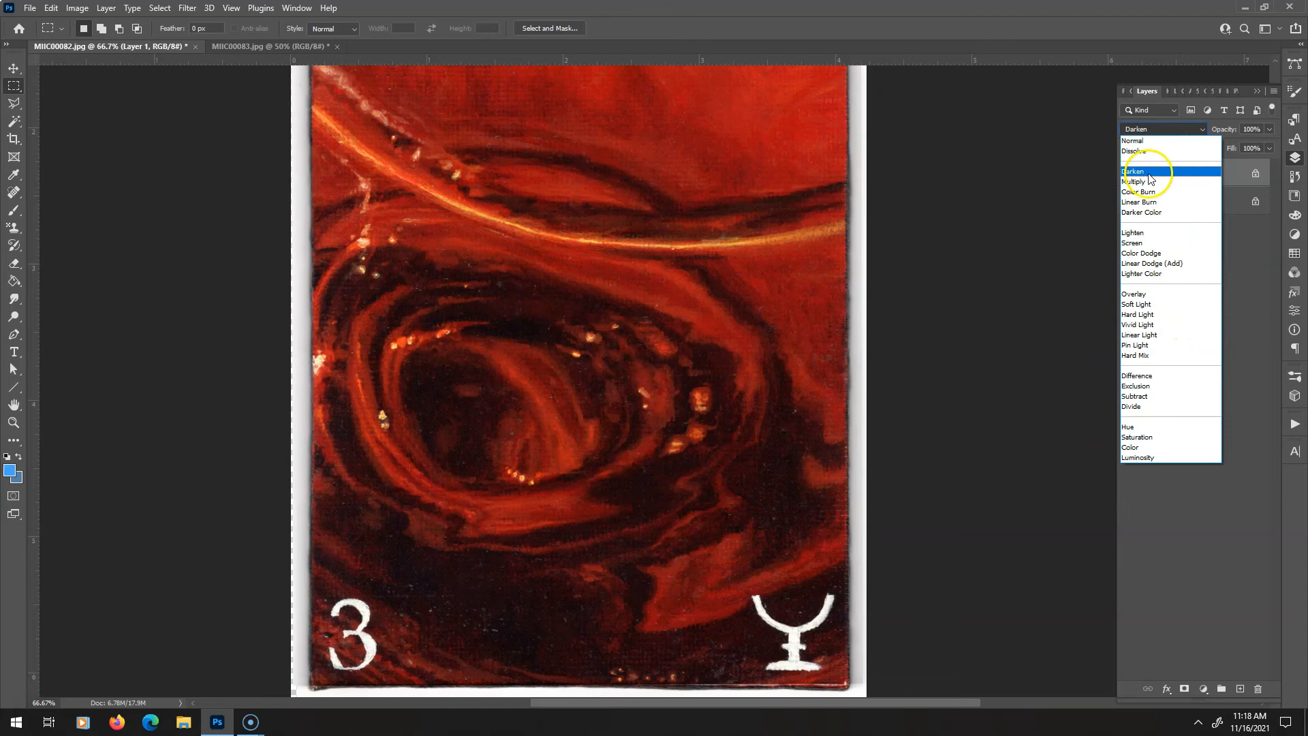
pyautogui.click(1149, 175)
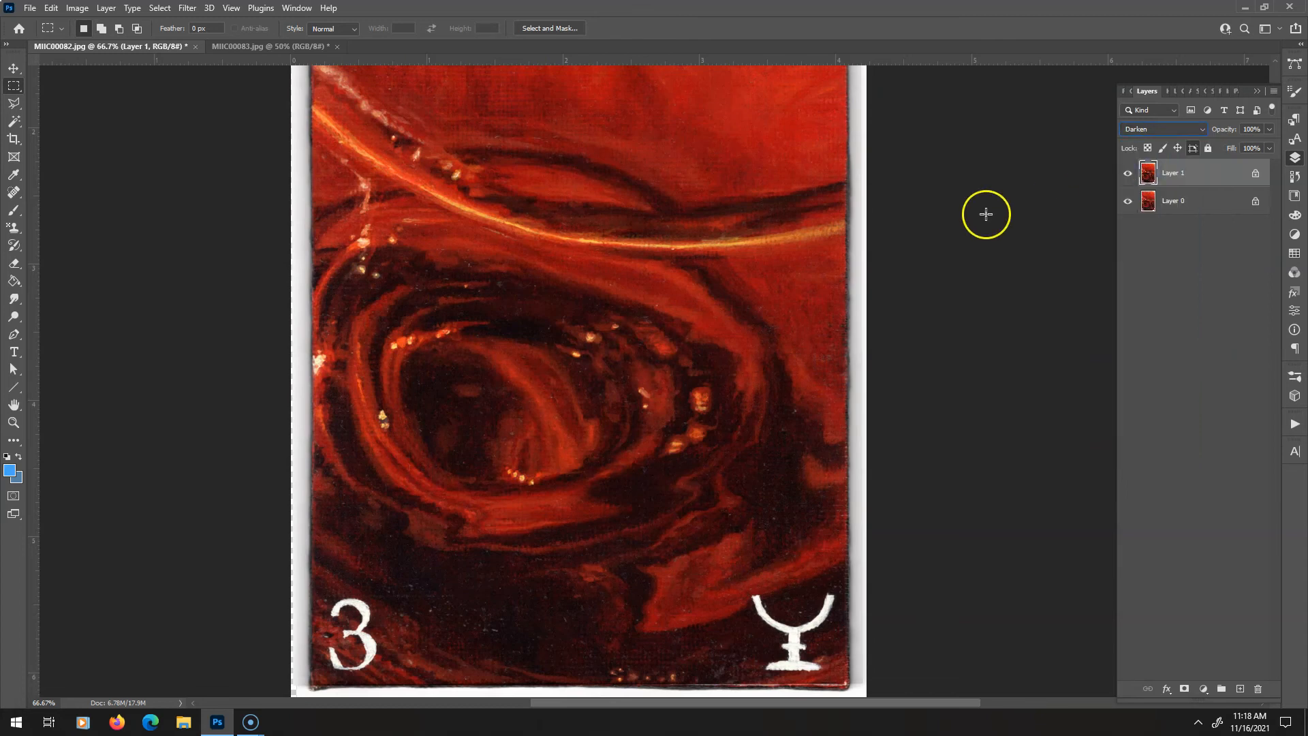
# Toggle Layer 1's visibility to compare the whole painting with and without the Darken blend
pyautogui.click(1129, 173)
pyautogui.click(1130, 173)
pyautogui.click(1130, 174)
pyautogui.click(1130, 174)
pyautogui.moveTo(756, 257)
pyautogui.mouseDown()
pyautogui.moveTo(721, 300)
pyautogui.moveTo(739, 429)
pyautogui.moveTo(706, 373)
pyautogui.mouseUp()
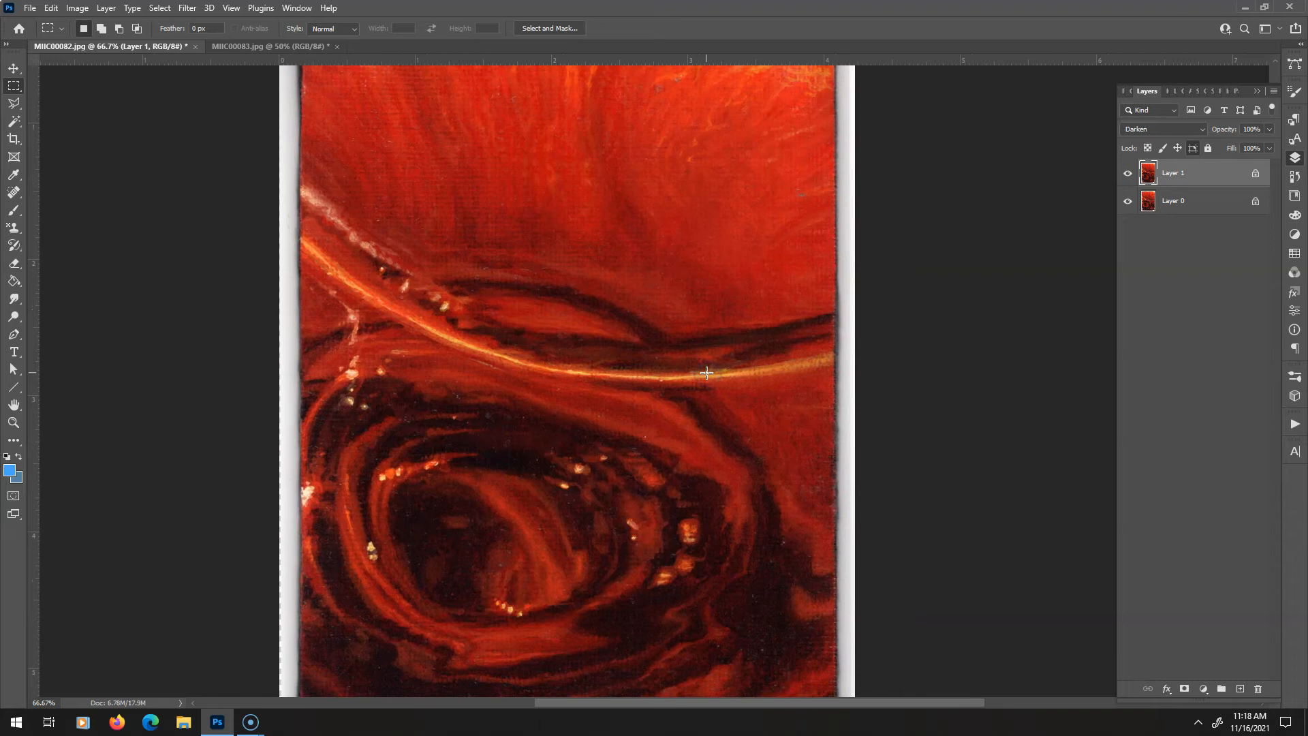
pyautogui.scroll(-2, 706, 376)
pyautogui.scroll(1, 706, 375)
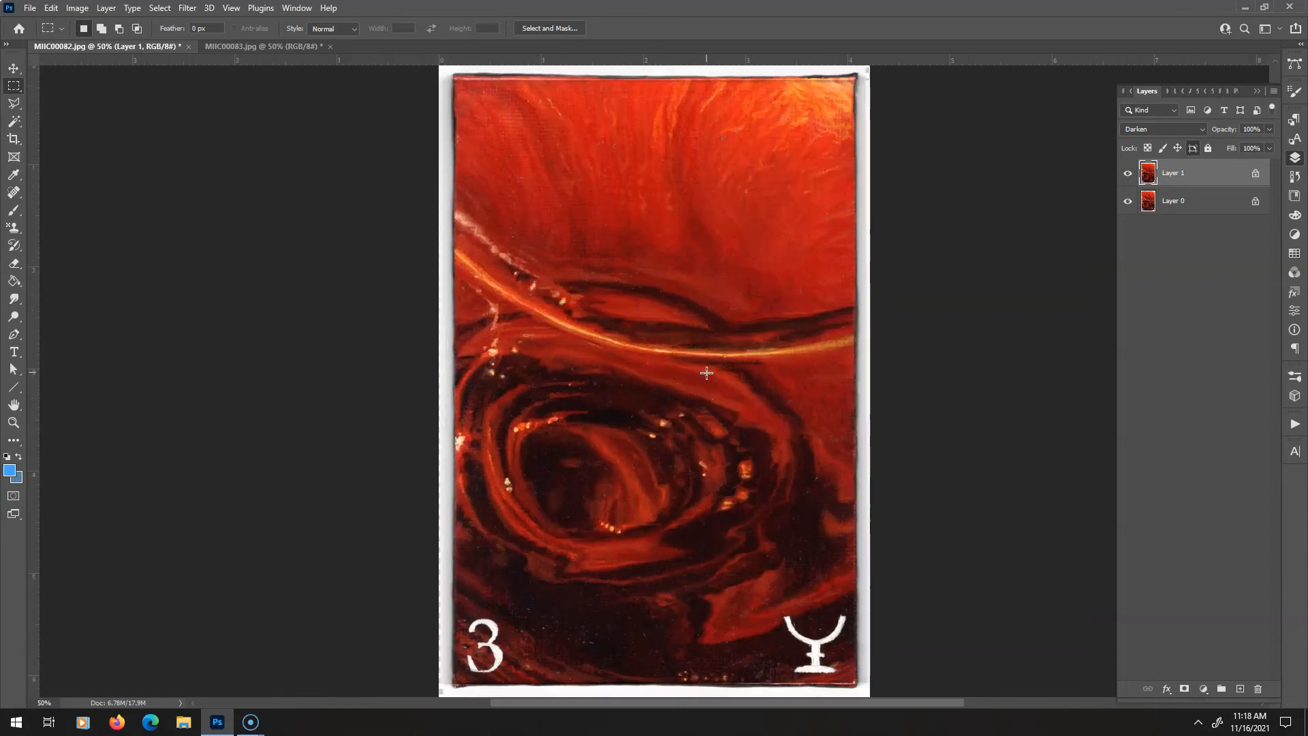
pyautogui.click(1128, 174)
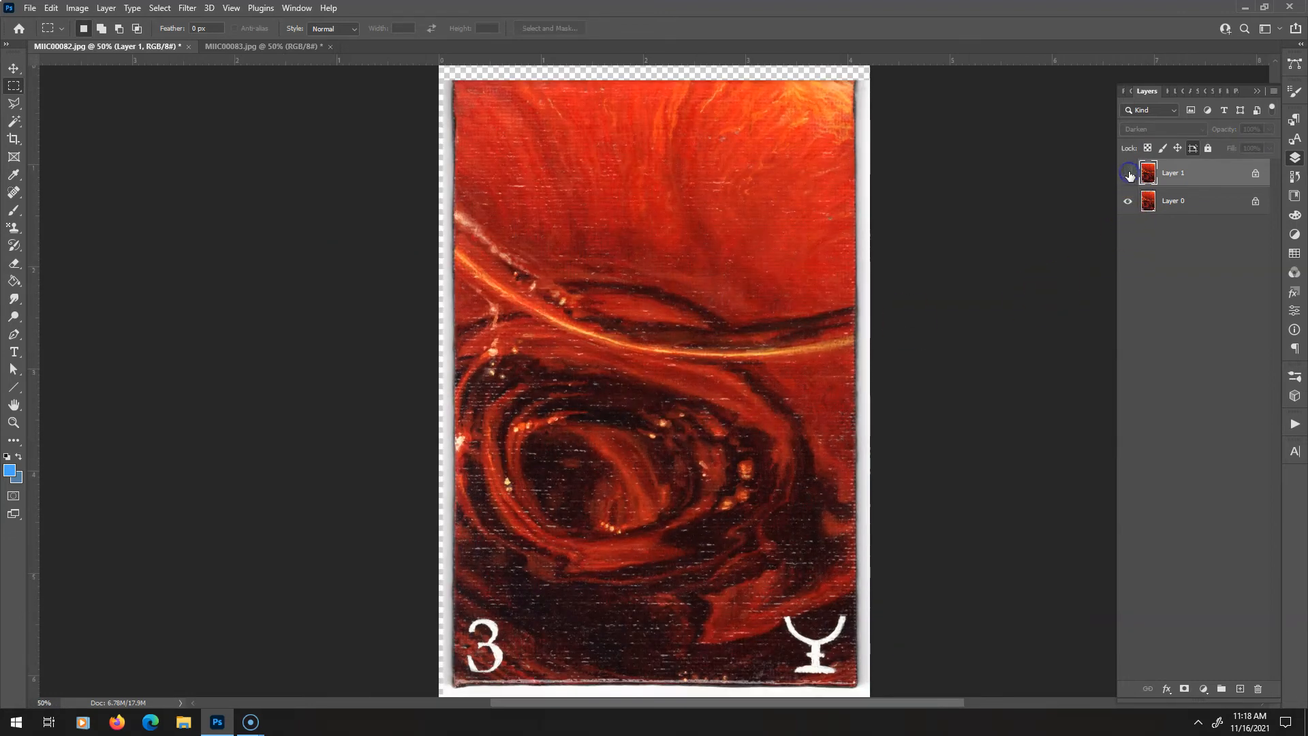
pyautogui.click(1129, 175)
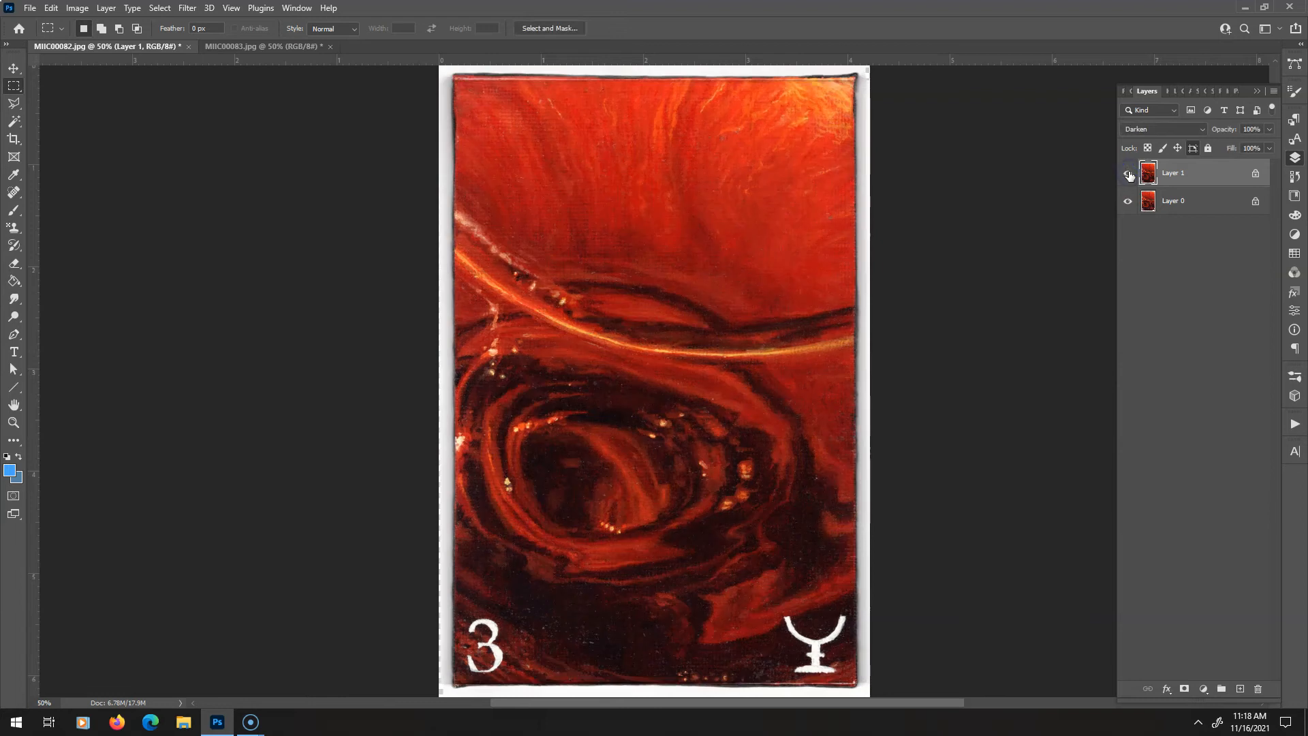
pyautogui.click(1129, 175)
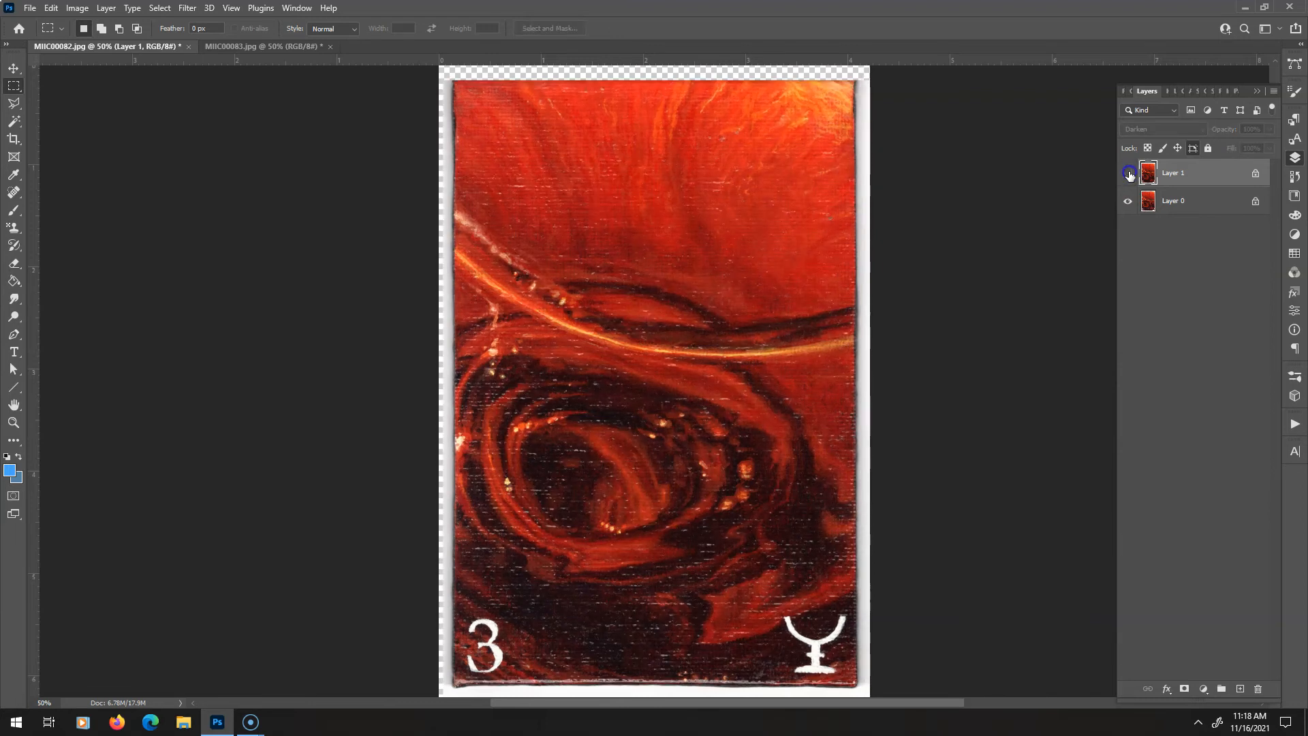
pyautogui.click(1128, 174)
pyautogui.click(1128, 175)
pyautogui.click(1129, 174)
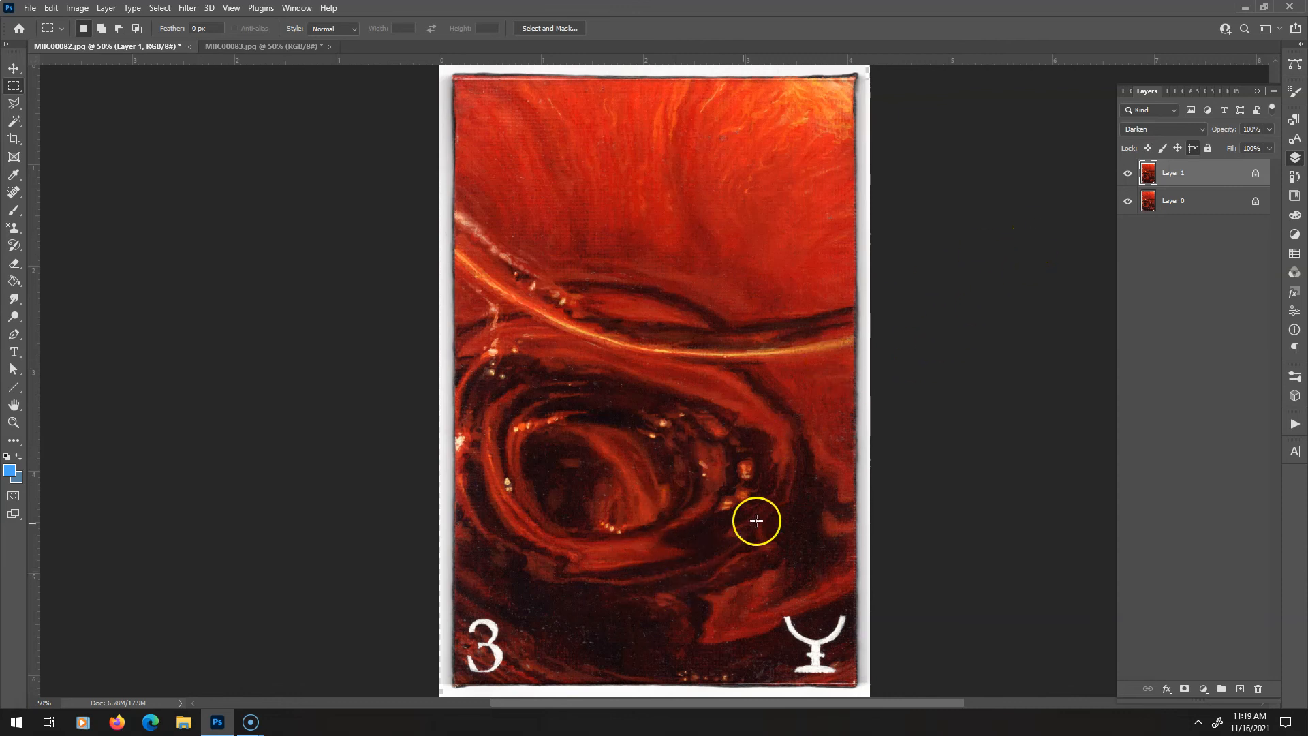
# Switch Layer 1's blend mode to Normal for comparison and return it to Darken
pyautogui.click(1204, 131)
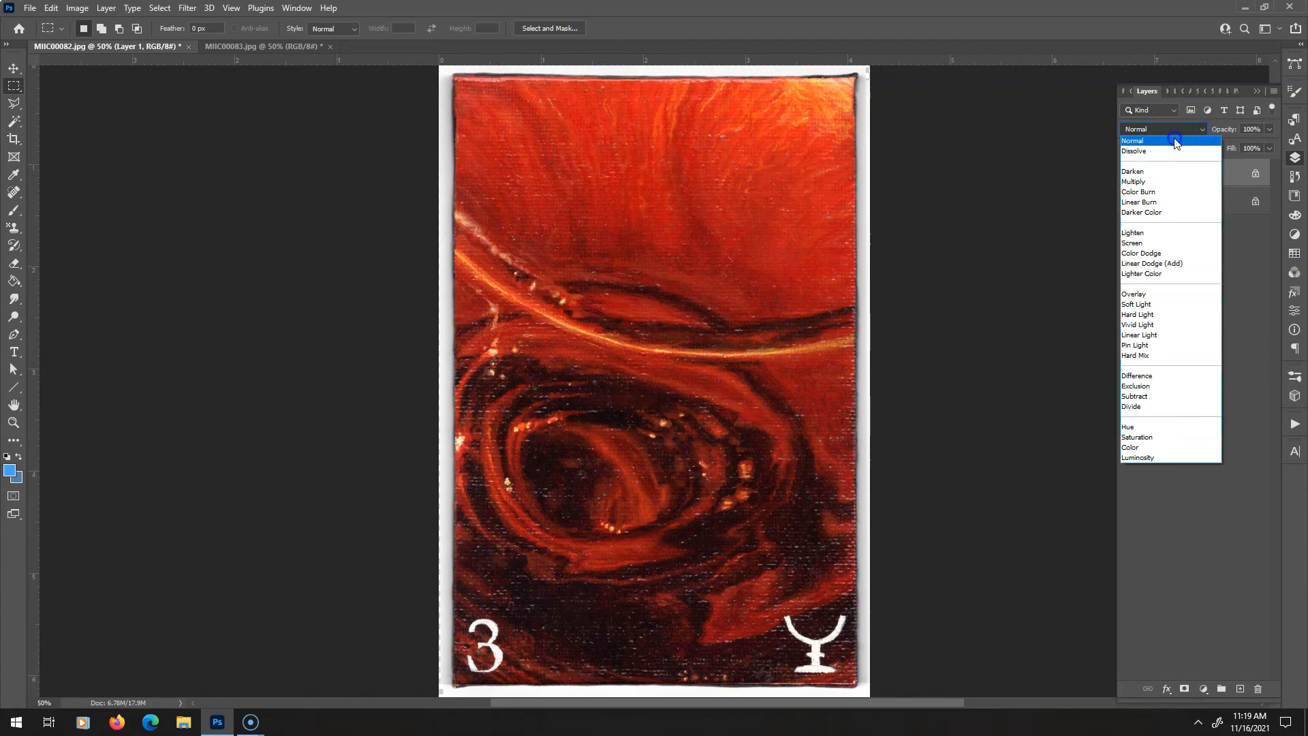
pyautogui.click(1162, 99)
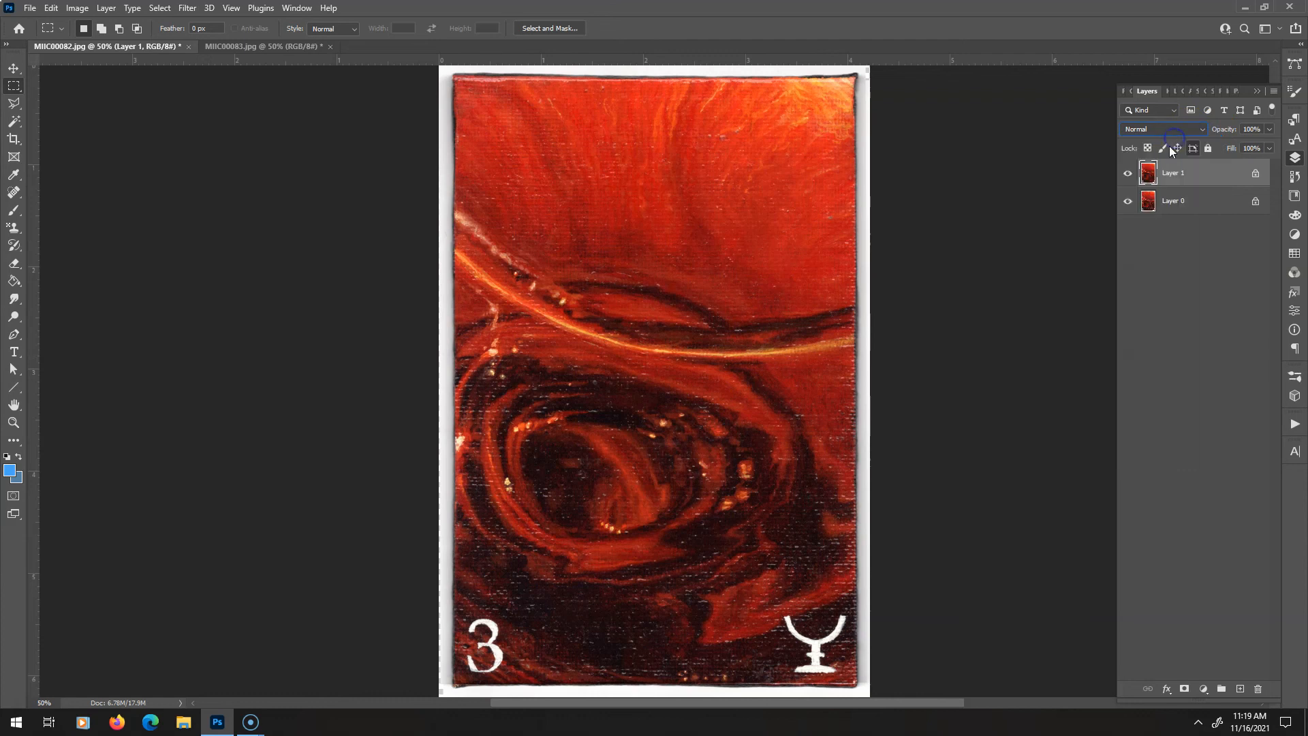
pyautogui.click(1204, 125)
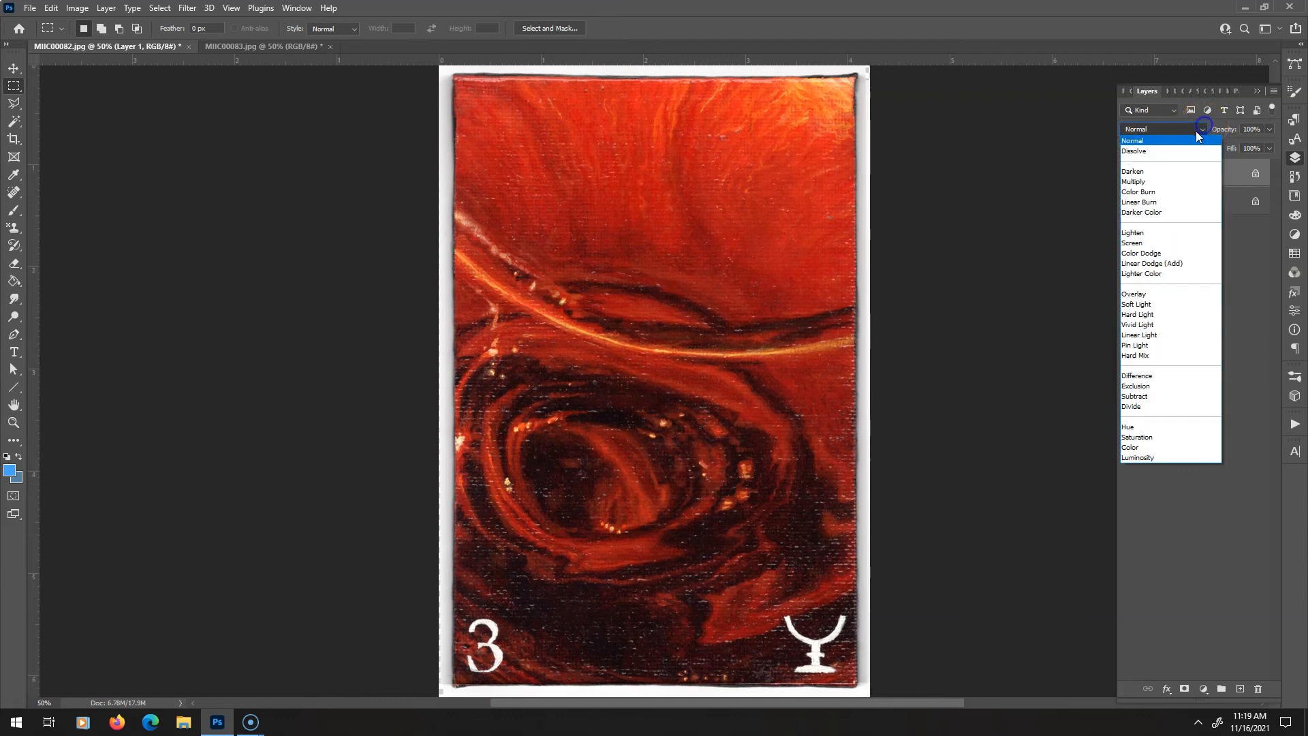
pyautogui.click(1165, 173)
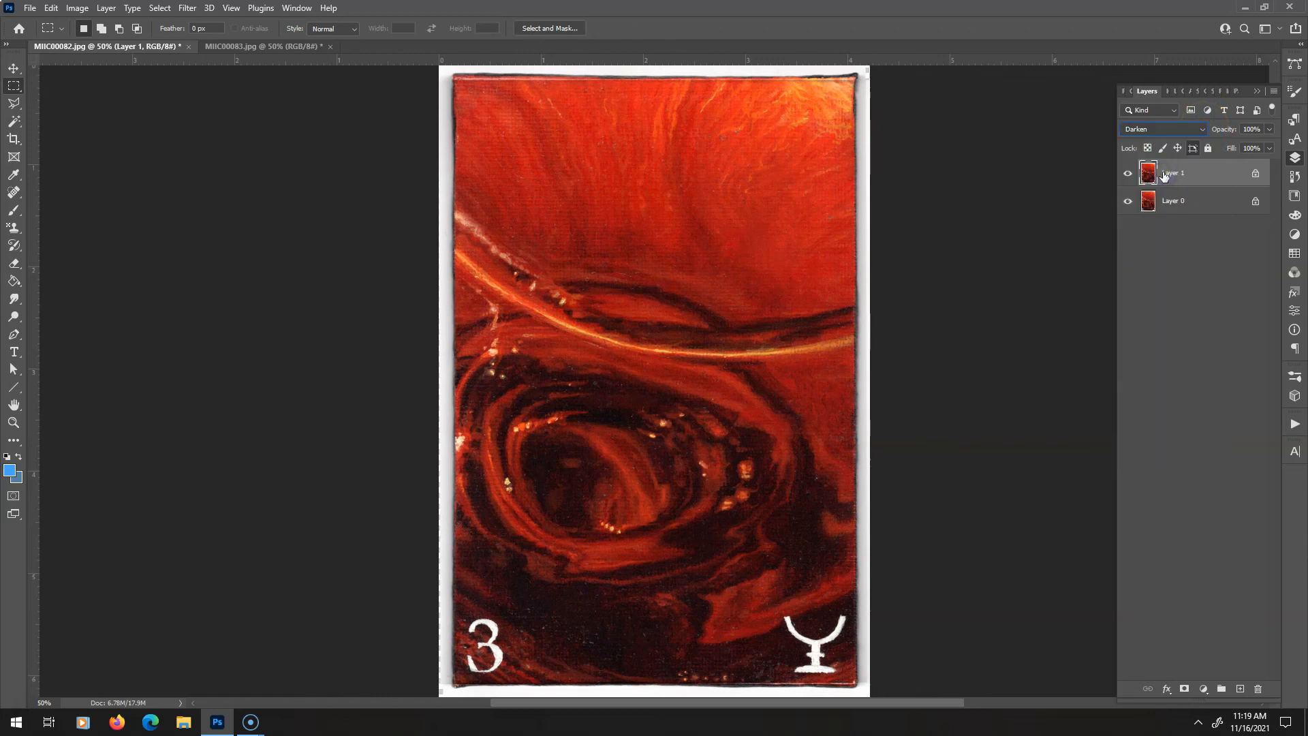